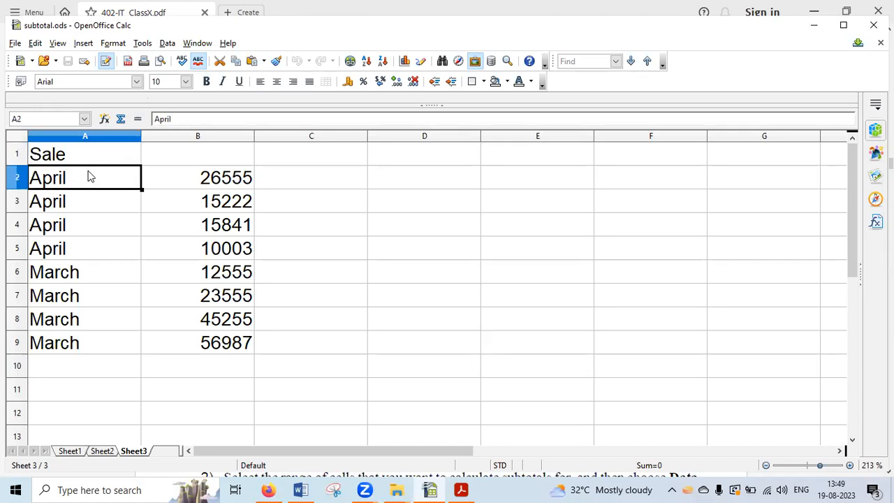
left_click(541, 71)
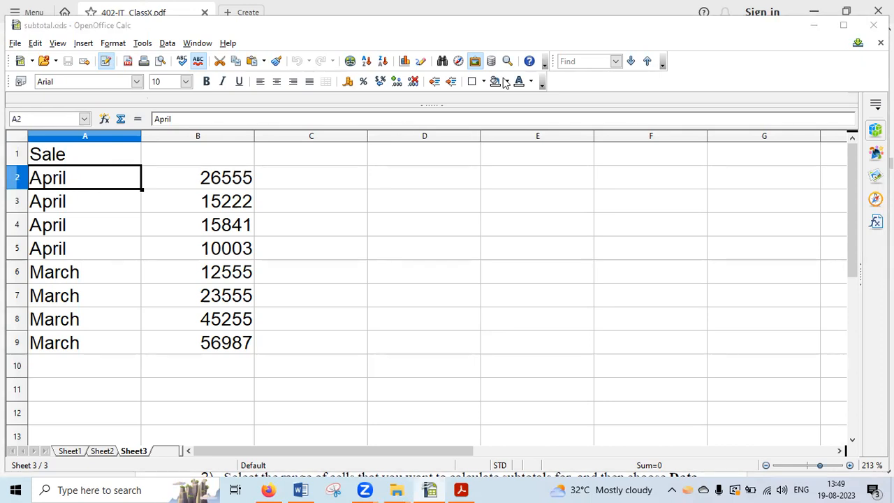
left_click_drag(217, 170, 291, 147)
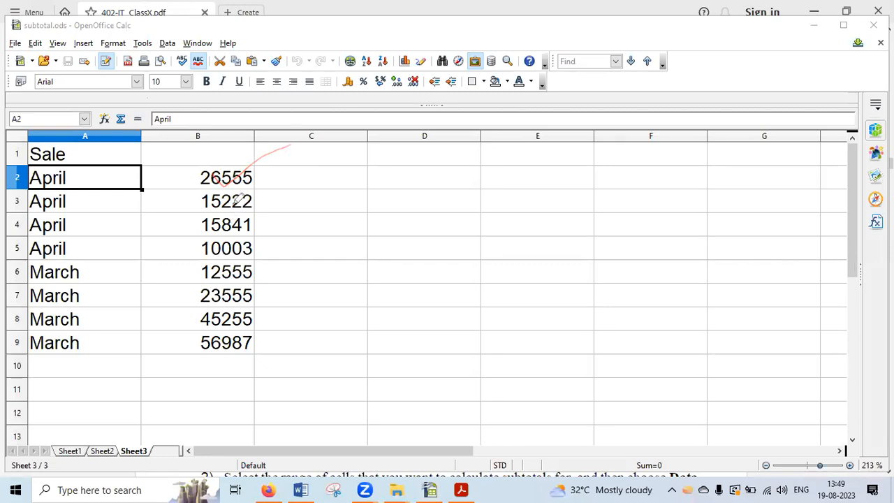
left_click_drag(234, 205, 296, 173)
left_click_drag(233, 225, 290, 215)
left_click_drag(237, 257, 313, 220)
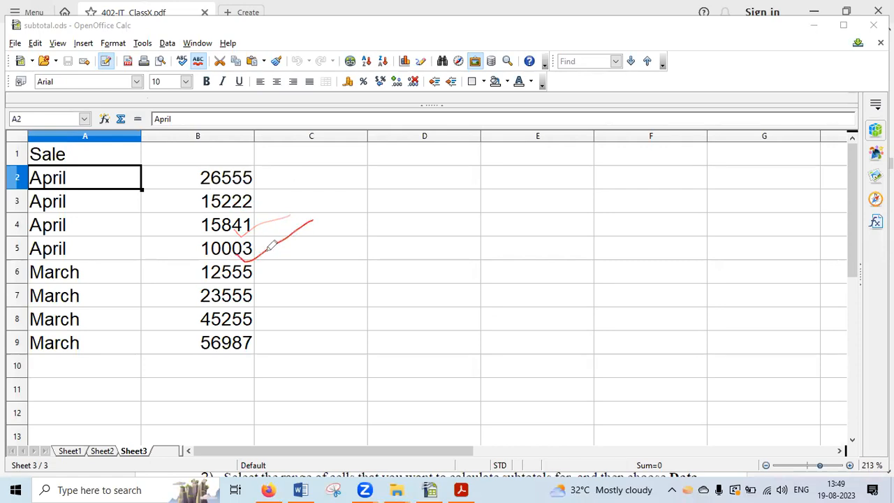
mouse_move(243, 271)
left_mouse_down()
mouse_move(297, 252)
mouse_move(251, 297)
mouse_move(299, 292)
left_mouse_up()
left_click_drag(239, 348, 309, 318)
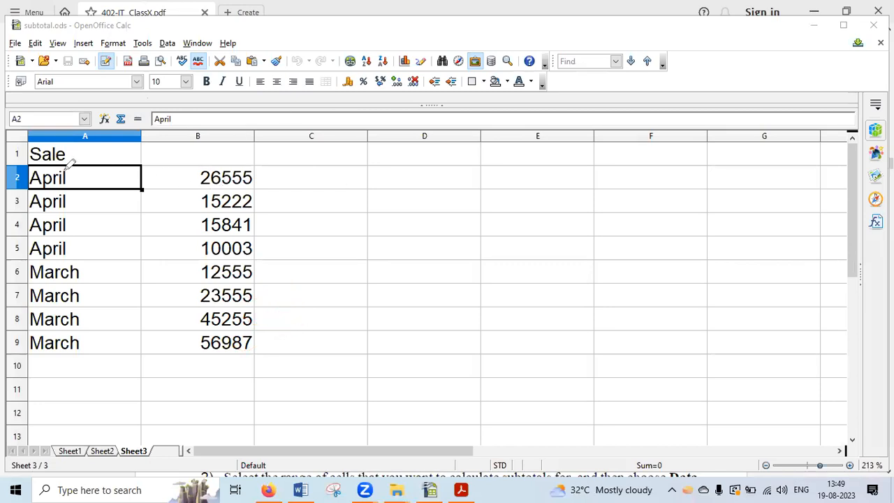
mouse_move(65, 168)
left_mouse_down()
mouse_move(19, 210)
mouse_move(124, 263)
left_mouse_up()
mouse_move(182, 257)
left_mouse_down()
mouse_move(271, 233)
mouse_move(174, 153)
mouse_move(62, 156)
left_mouse_up()
mouse_move(189, 257)
left_mouse_down()
mouse_move(105, 253)
mouse_move(10, 301)
mouse_move(254, 368)
mouse_move(278, 280)
mouse_move(176, 250)
left_mouse_up()
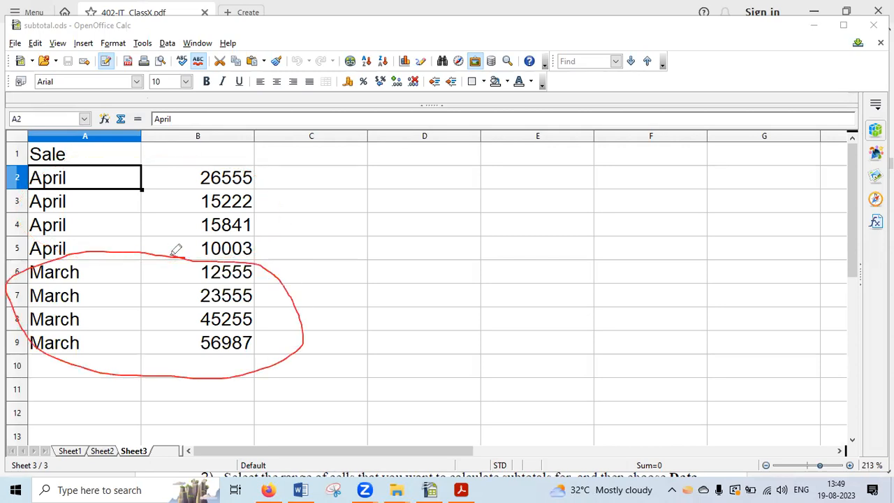
mouse_move(250, 364)
left_mouse_down()
mouse_move(187, 409)
mouse_move(250, 356)
left_mouse_up()
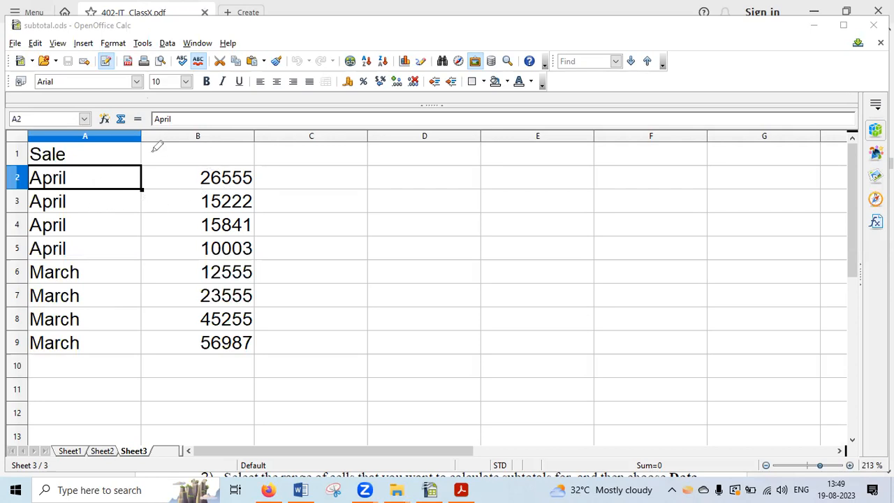
Switch to 402-IT_ClassX.pdf in the PDF reader and examine the figure showing where the Subtotals command is found
left_click(461, 490)
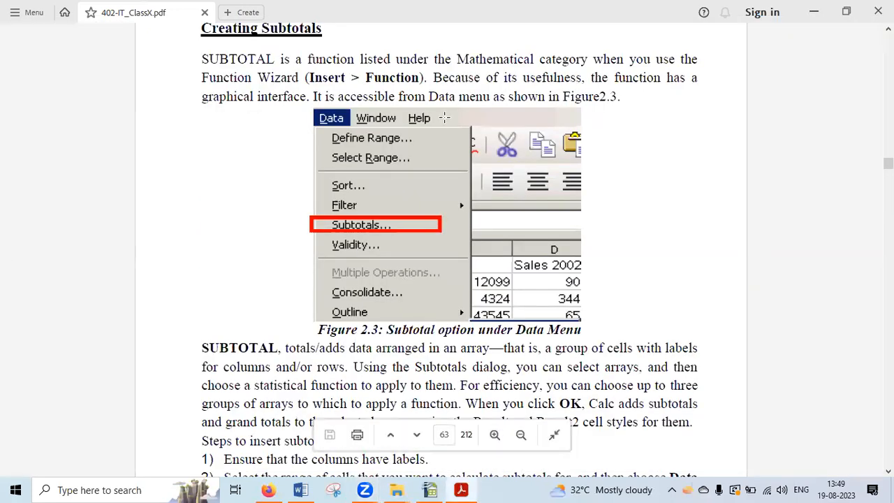
mouse_move(334, 123)
left_mouse_down()
mouse_move(360, 145)
mouse_move(370, 103)
left_mouse_up()
left_click_drag(389, 227, 435, 186)
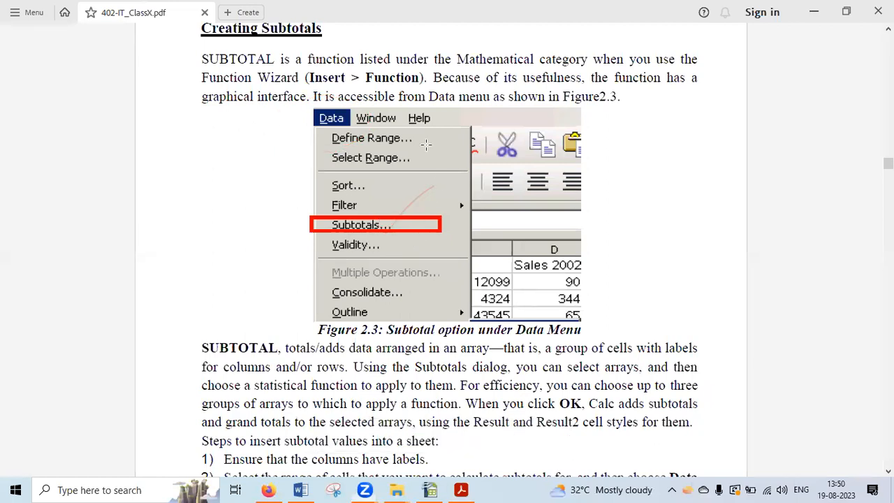
Switch back to subtotal.ods in OpenOffice Calc and start the Subtotals command for the sales data on Sheet3
left_click(429, 490)
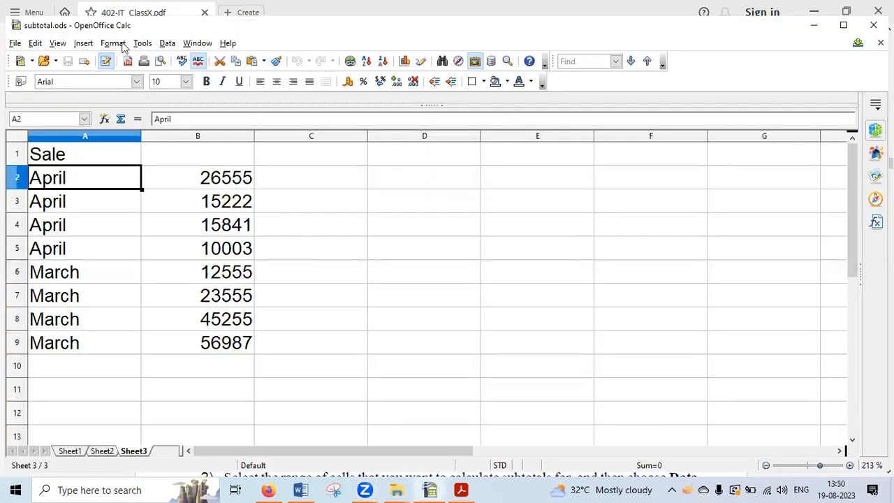
left_click(167, 43)
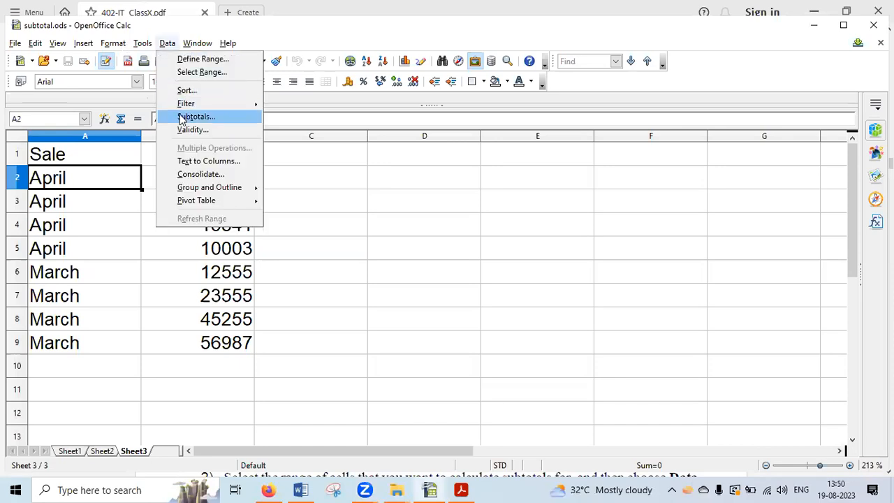
left_click(187, 118)
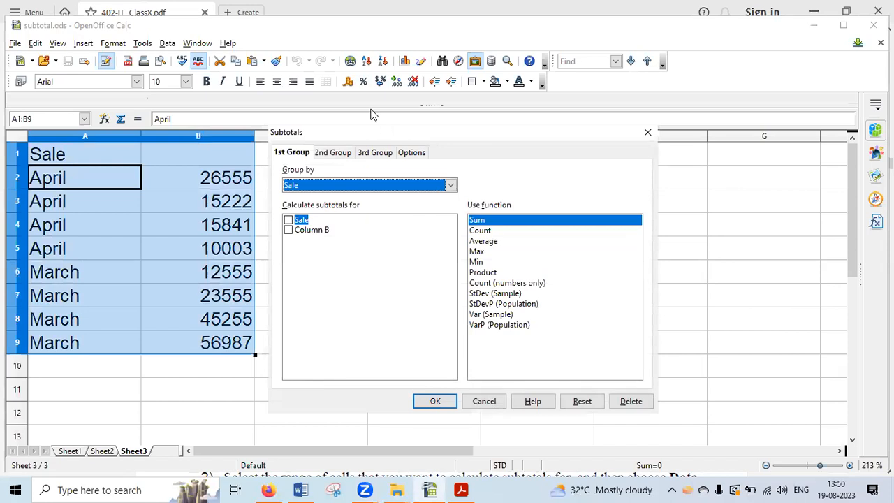
left_click_drag(487, 136, 564, 83)
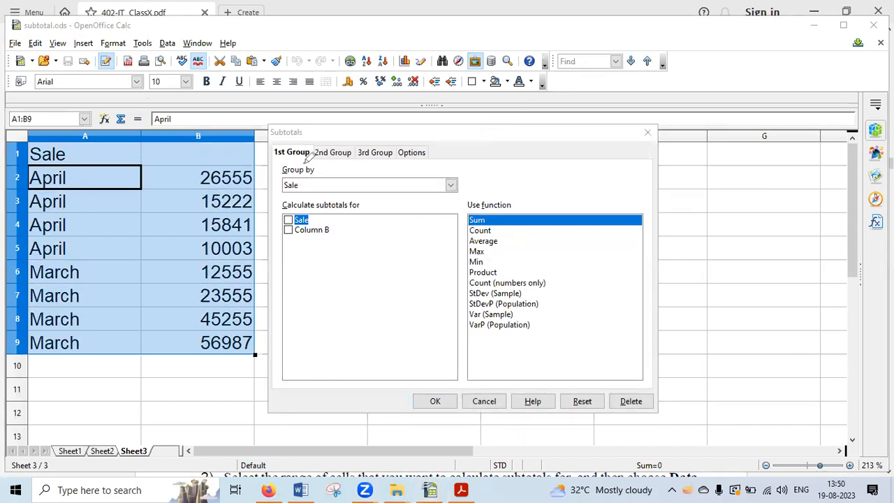
mouse_move(320, 152)
left_mouse_down()
mouse_move(260, 189)
mouse_move(385, 169)
mouse_move(307, 155)
left_mouse_up()
mouse_move(60, 165)
left_mouse_down()
mouse_move(72, 175)
mouse_move(78, 252)
mouse_move(60, 250)
left_mouse_up()
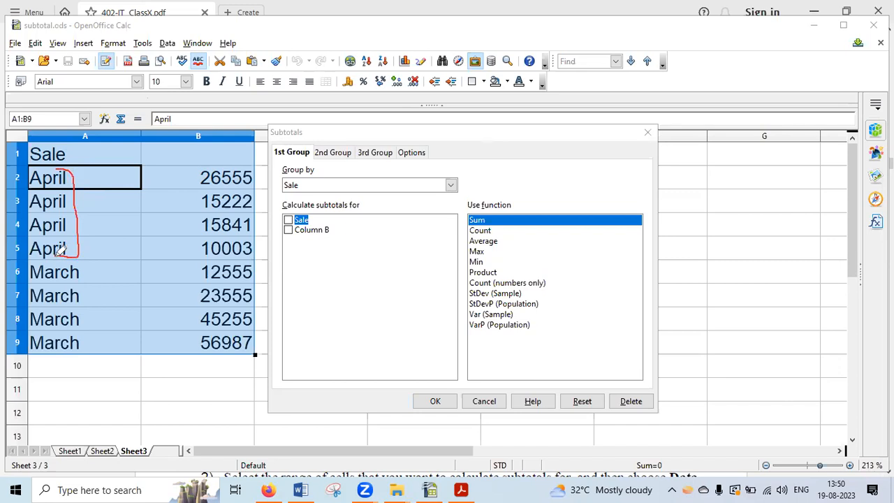
mouse_move(74, 259)
left_mouse_down()
mouse_move(92, 297)
mouse_move(92, 343)
mouse_move(68, 353)
left_mouse_up()
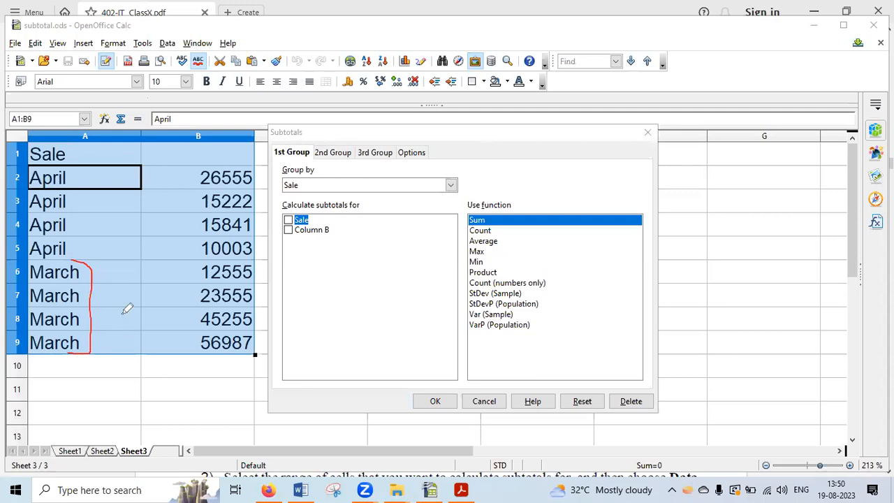
left_click_drag(79, 142, 115, 117)
mouse_move(71, 145)
left_mouse_down()
mouse_move(25, 140)
mouse_move(86, 155)
mouse_move(72, 133)
left_mouse_up()
left_click_drag(96, 103, 52, 154)
mouse_move(54, 147)
left_mouse_down()
mouse_move(66, 157)
mouse_move(87, 119)
left_mouse_up()
Group the first subtotal group by Sale and choose Column B as the column to calculate subtotals for
left_click(322, 187)
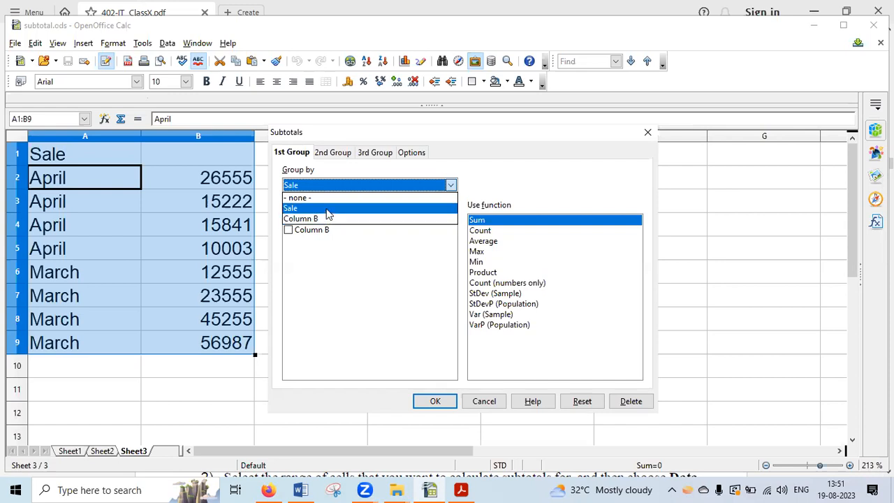
left_click(327, 210)
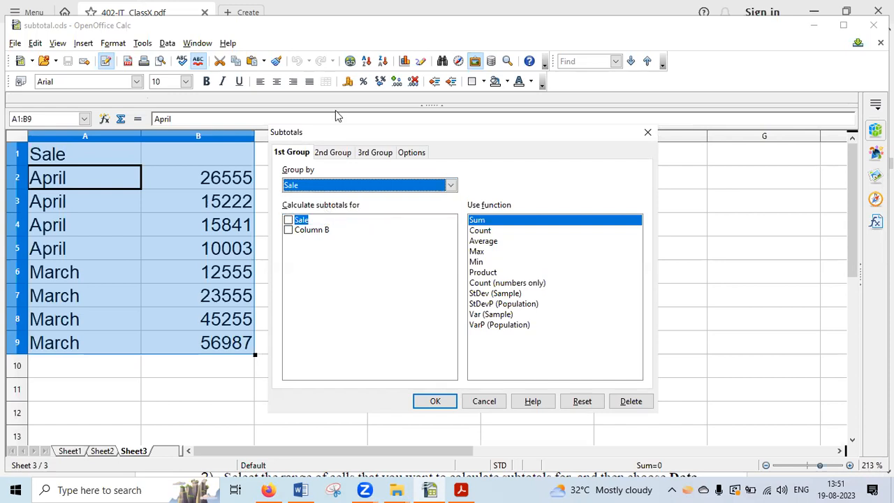
mouse_move(269, 210)
left_mouse_down()
mouse_move(347, 233)
mouse_move(305, 195)
left_mouse_up()
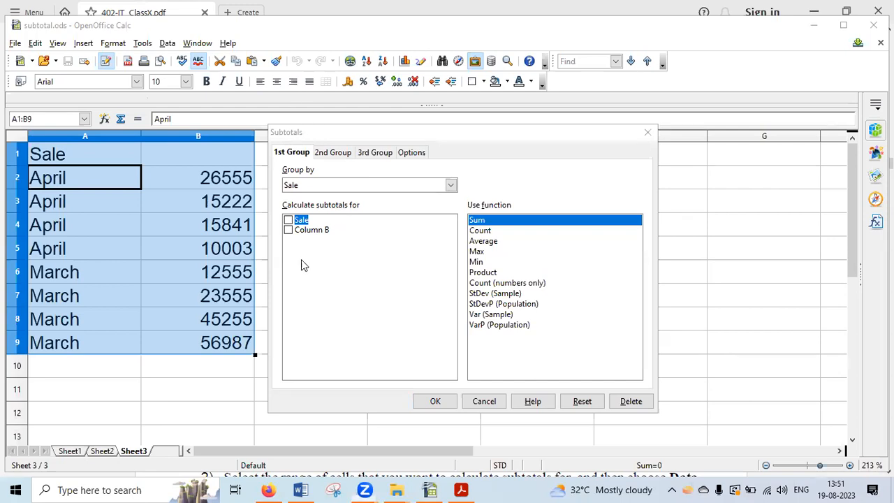
left_click(288, 231)
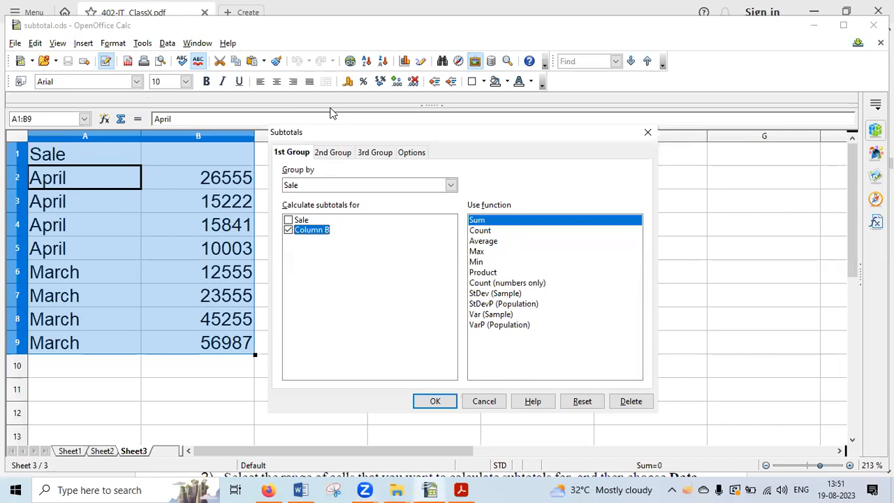
mouse_move(209, 159)
left_mouse_down()
mouse_move(187, 248)
mouse_move(231, 168)
mouse_move(209, 160)
left_mouse_up()
mouse_move(220, 253)
left_mouse_down()
mouse_move(185, 271)
mouse_move(244, 325)
mouse_move(210, 260)
left_mouse_up()
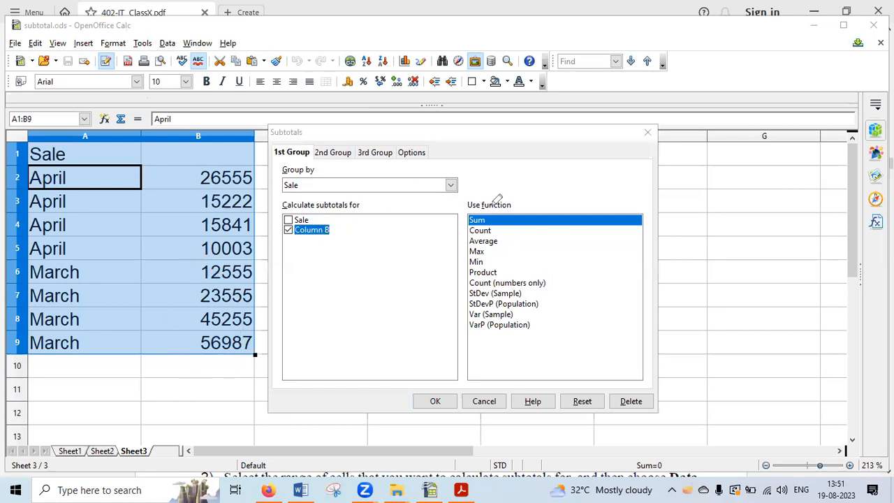
mouse_move(512, 200)
left_mouse_down()
mouse_move(453, 226)
mouse_move(509, 193)
left_mouse_up()
mouse_move(206, 168)
left_mouse_down()
mouse_move(186, 216)
mouse_move(218, 250)
left_mouse_up()
left_click_drag(499, 222, 566, 172)
left_click_drag(496, 228, 527, 206)
left_click_drag(496, 241, 552, 216)
left_click_drag(487, 245, 512, 230)
left_click_drag(487, 264, 513, 238)
mouse_move(498, 267)
left_mouse_down()
mouse_move(528, 249)
mouse_move(534, 348)
mouse_move(493, 346)
left_mouse_up()
mouse_move(329, 168)
left_mouse_down()
mouse_move(293, 200)
mouse_move(335, 163)
left_mouse_up()
mouse_move(307, 202)
left_mouse_down()
mouse_move(276, 218)
mouse_move(364, 225)
left_mouse_up()
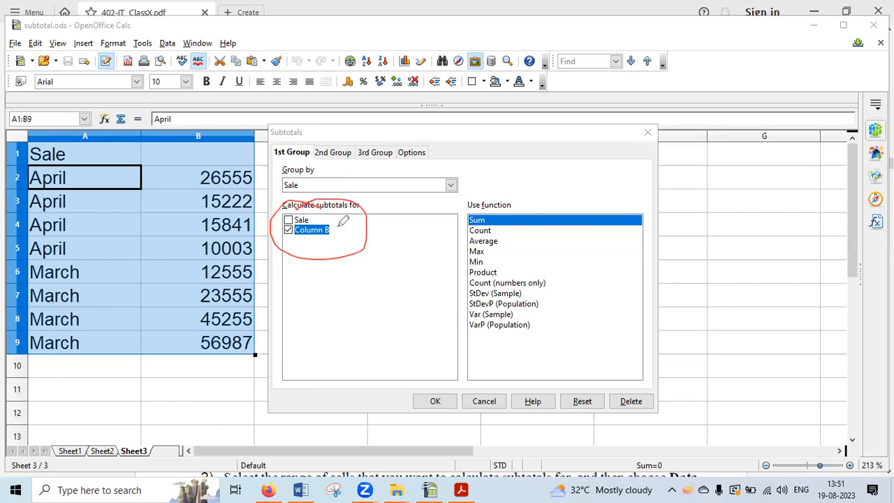
left_click_drag(304, 174, 344, 139)
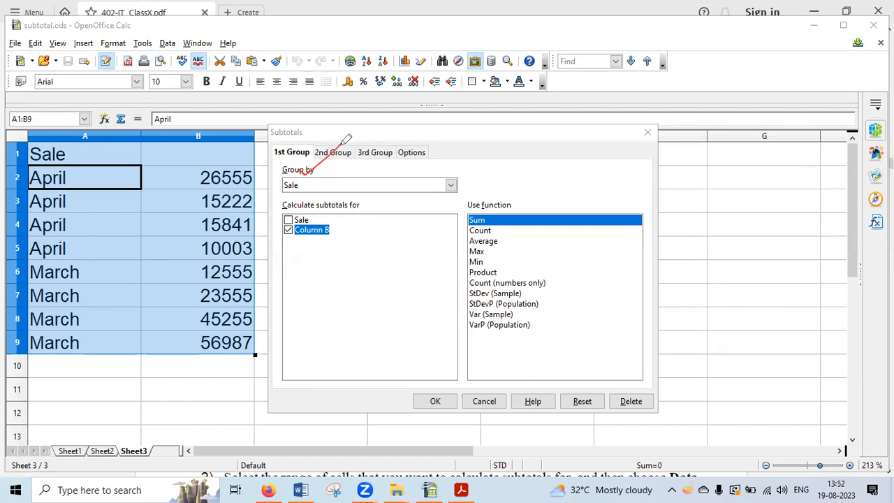
left_click_drag(63, 142, 108, 108)
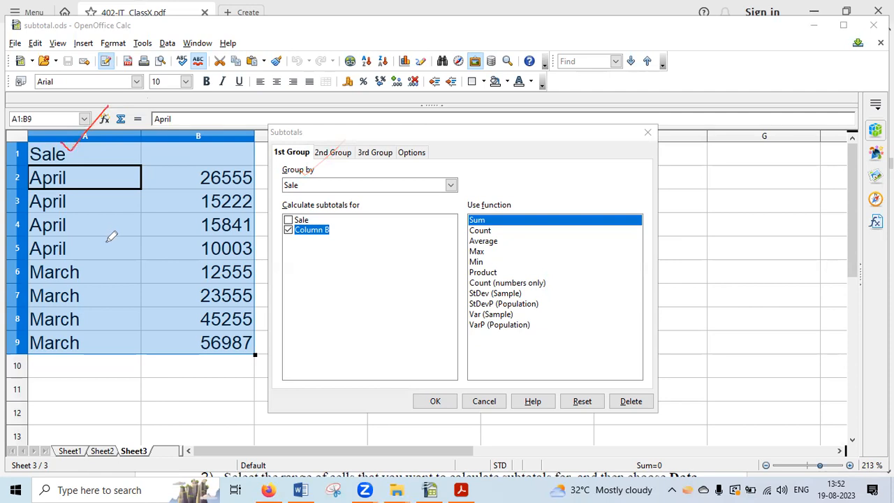
left_click_drag(320, 225, 375, 193)
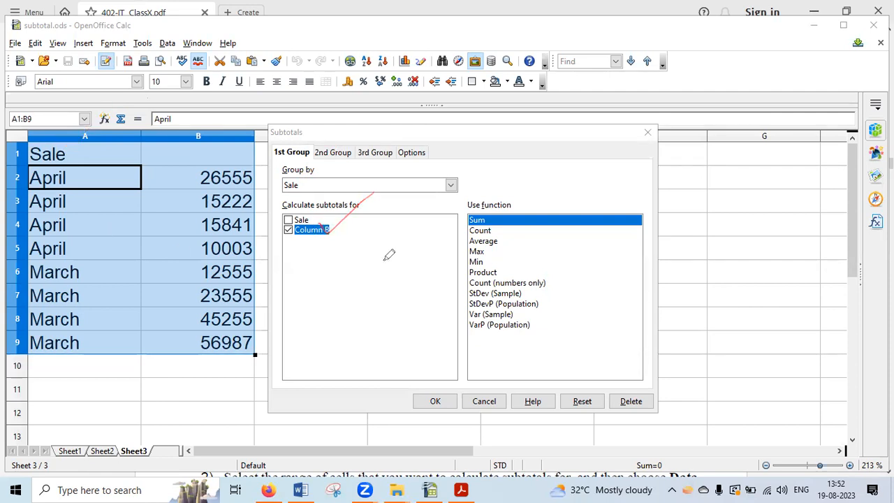
mouse_move(220, 161)
left_mouse_down()
mouse_move(163, 283)
mouse_move(241, 366)
mouse_move(244, 151)
mouse_move(214, 150)
mouse_move(241, 137)
left_mouse_up()
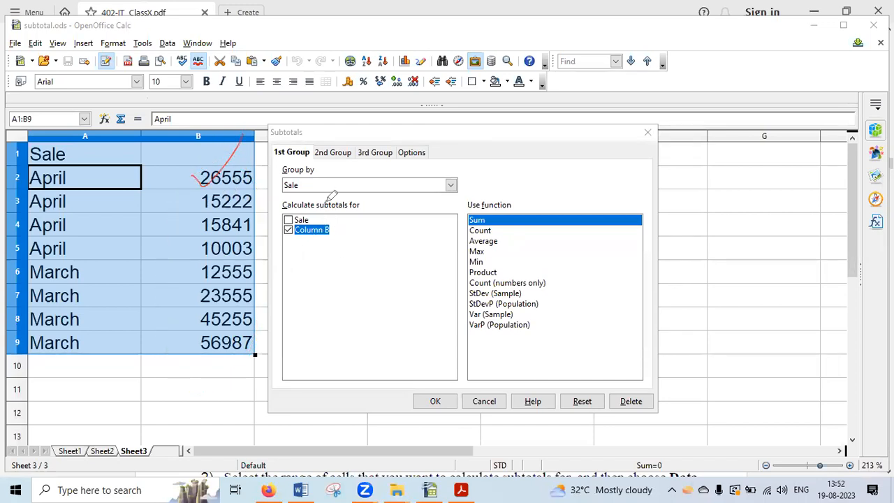
Apply the subtotals to the sales table using the Sum function
left_click(436, 401)
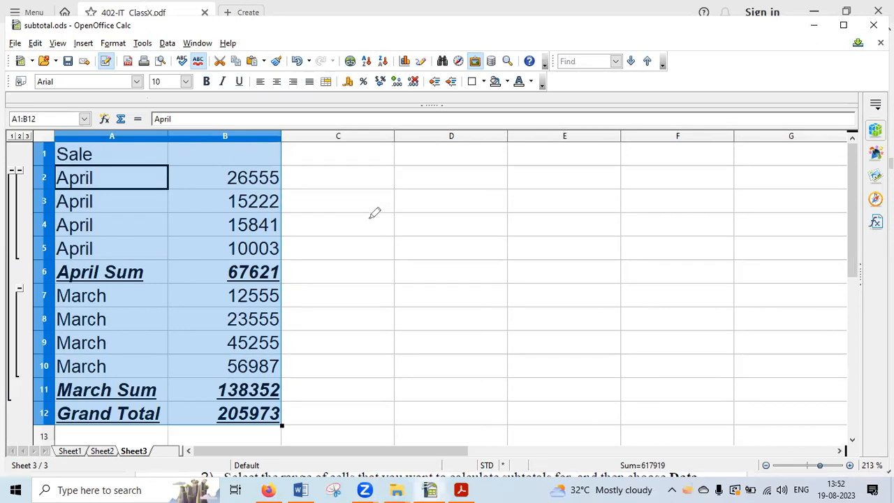
mouse_move(265, 168)
left_mouse_down()
mouse_move(281, 178)
mouse_move(284, 241)
mouse_move(262, 257)
mouse_move(238, 257)
mouse_move(226, 200)
mouse_move(275, 152)
mouse_move(268, 168)
mouse_move(347, 155)
left_mouse_up()
left_click_drag(267, 199, 327, 198)
left_click_drag(267, 224, 326, 210)
mouse_move(286, 241)
left_mouse_down()
mouse_move(324, 235)
mouse_move(283, 244)
mouse_move(208, 287)
mouse_move(299, 244)
left_mouse_up()
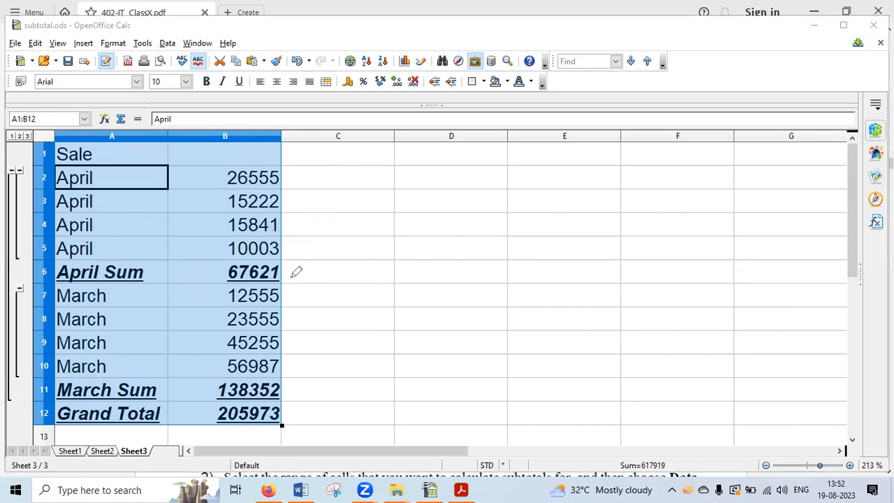
mouse_move(266, 288)
left_mouse_down()
mouse_move(299, 315)
mouse_move(275, 377)
mouse_move(202, 374)
mouse_move(242, 406)
mouse_move(298, 379)
mouse_move(260, 376)
left_mouse_up()
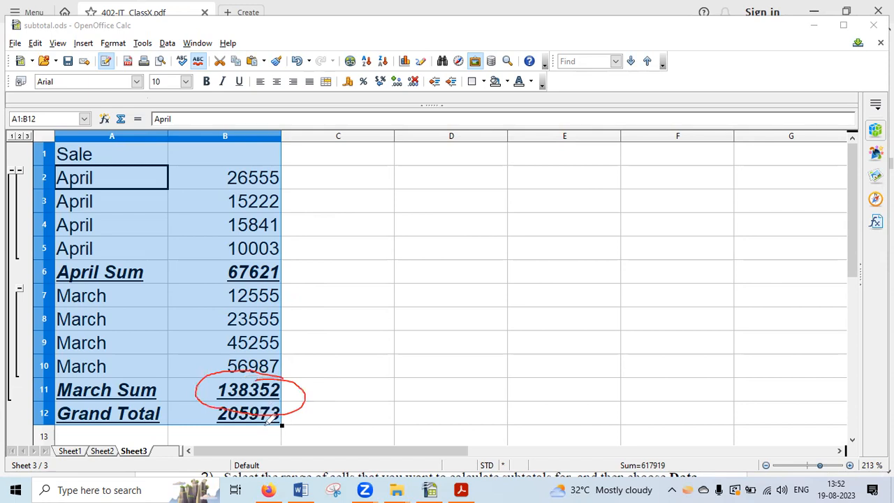